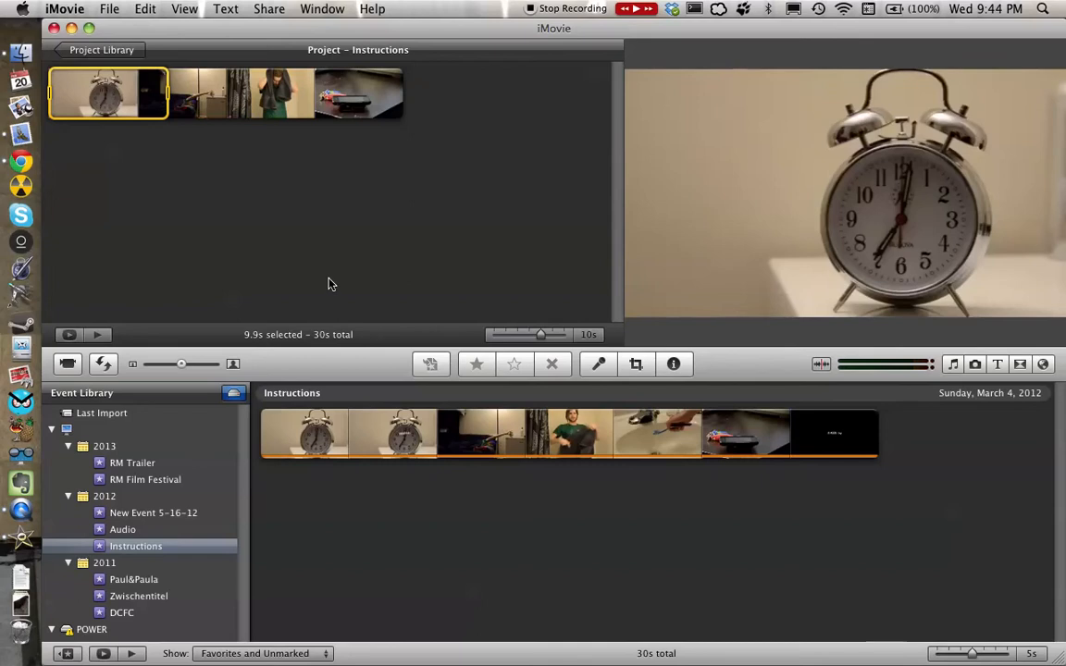
Set up a movie import of 5X5 - iPhone.m4v into a new event named Instructions, and cancel it.
click(111, 8)
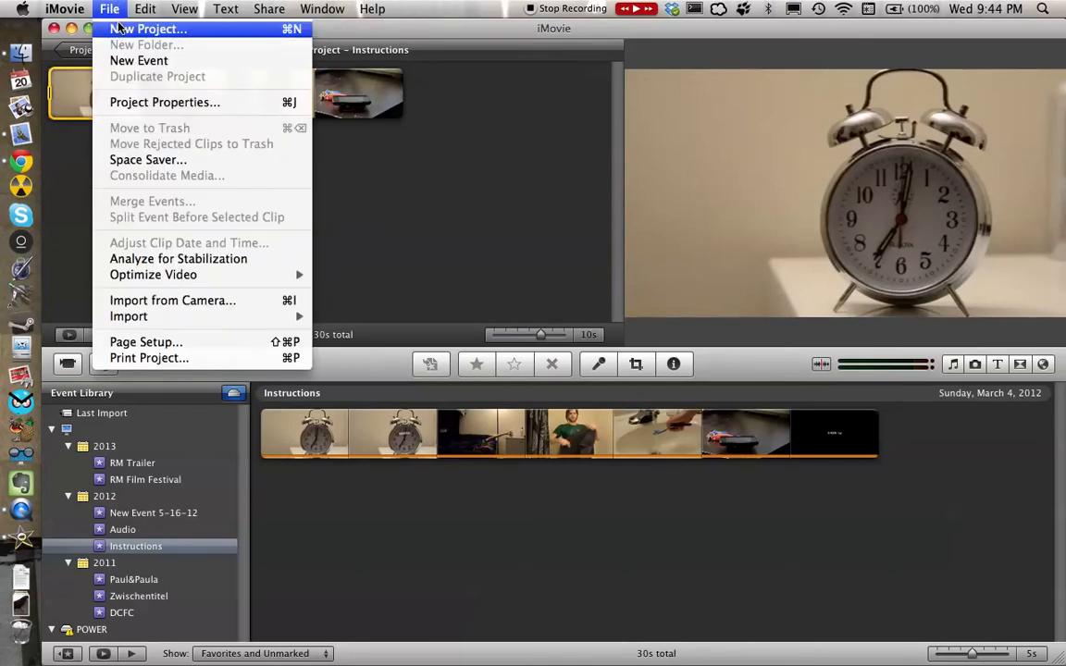
click(107, 8)
click(107, 8)
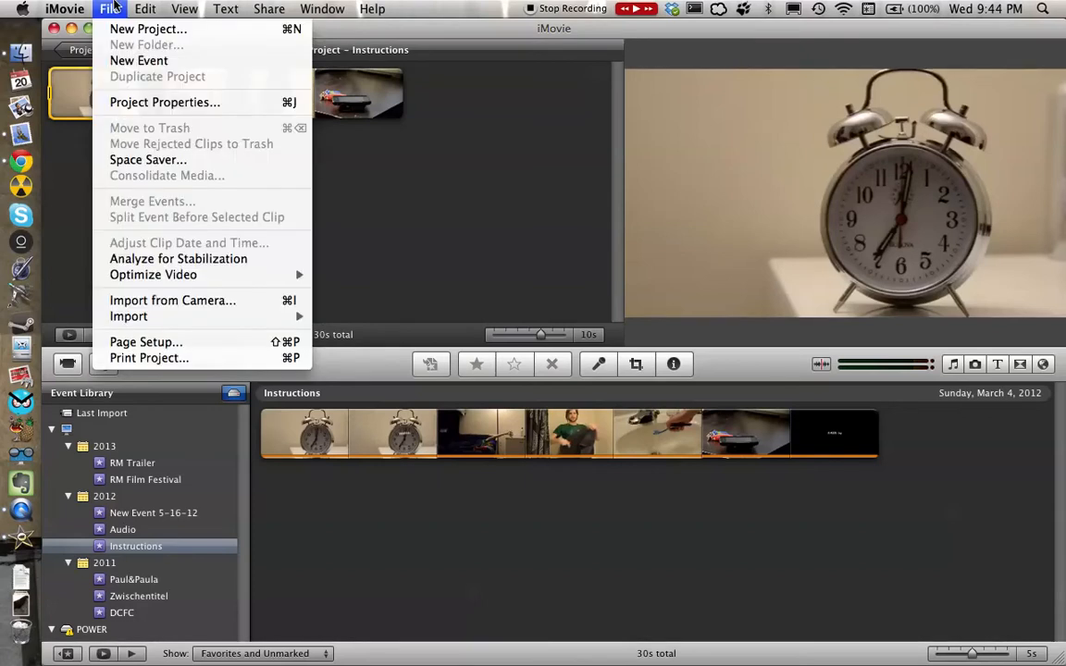
mouse_move(171, 317)
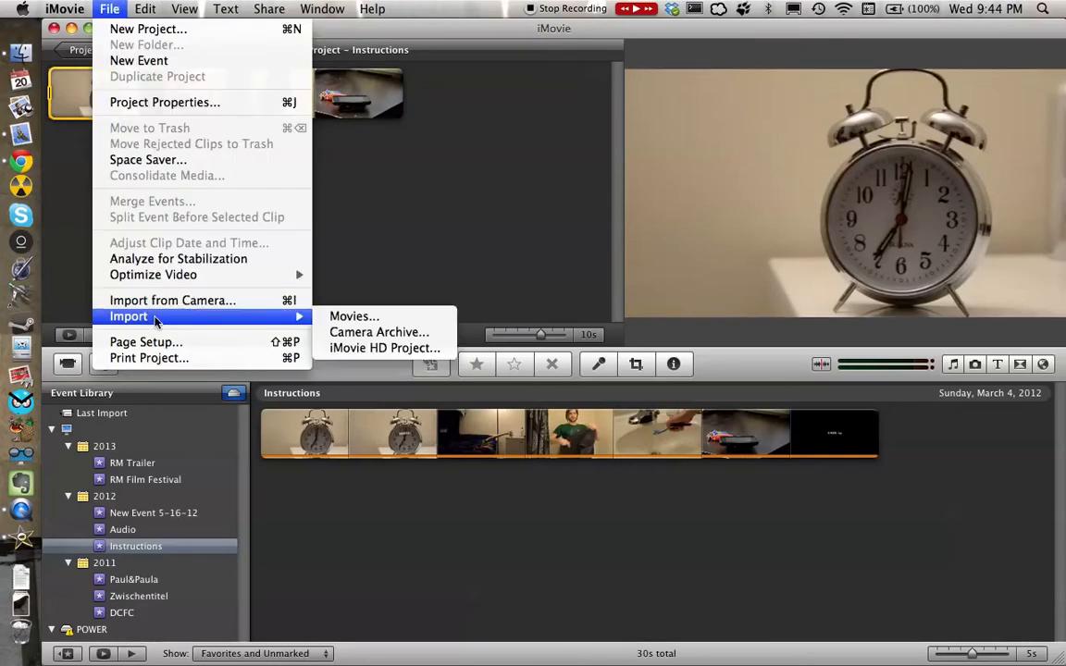
click(351, 318)
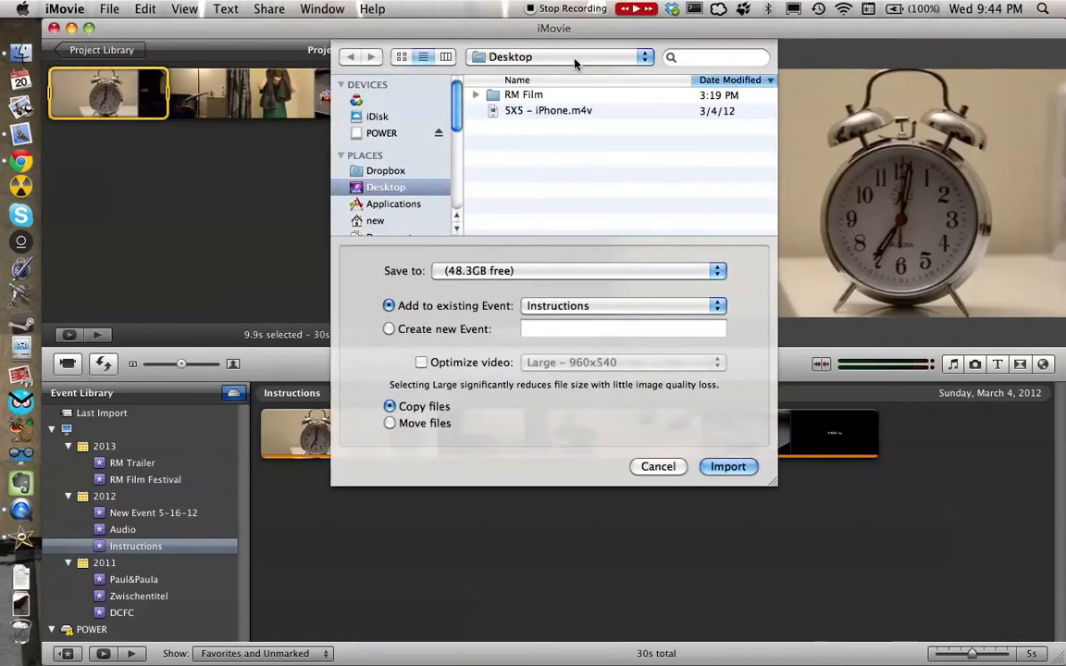
click(533, 111)
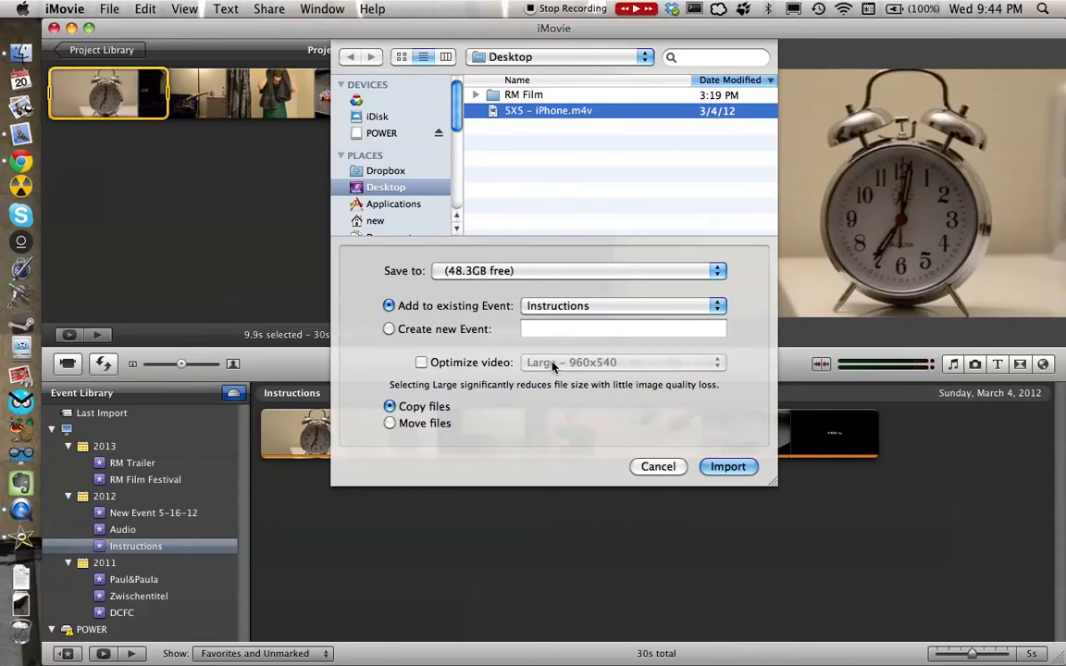
click(389, 331)
click(558, 328)
text(Instructions)
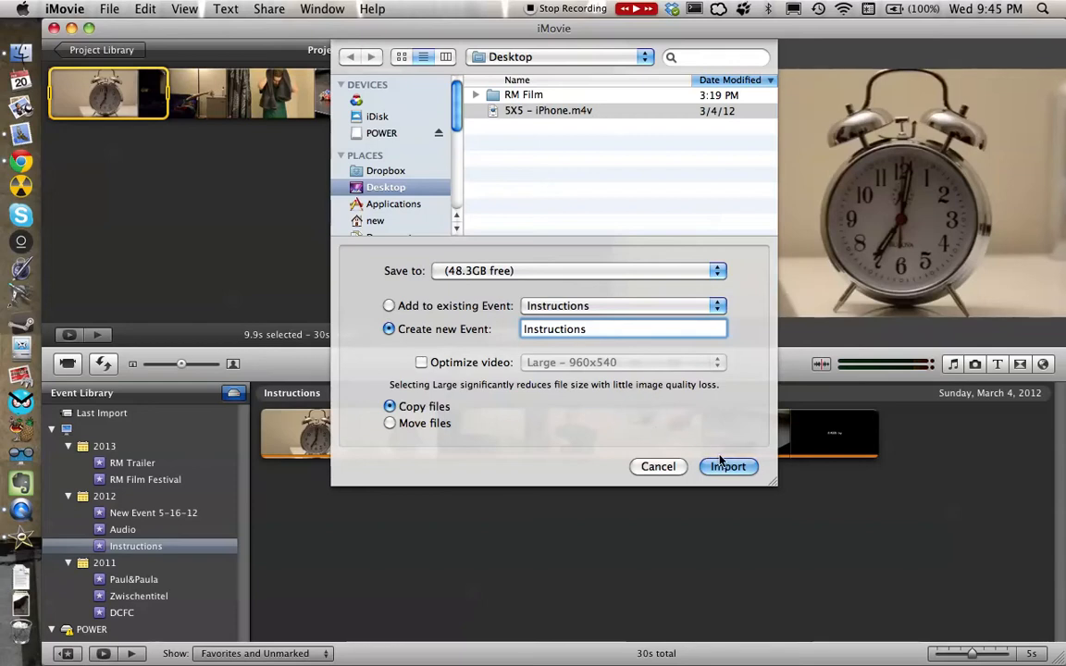
click(657, 467)
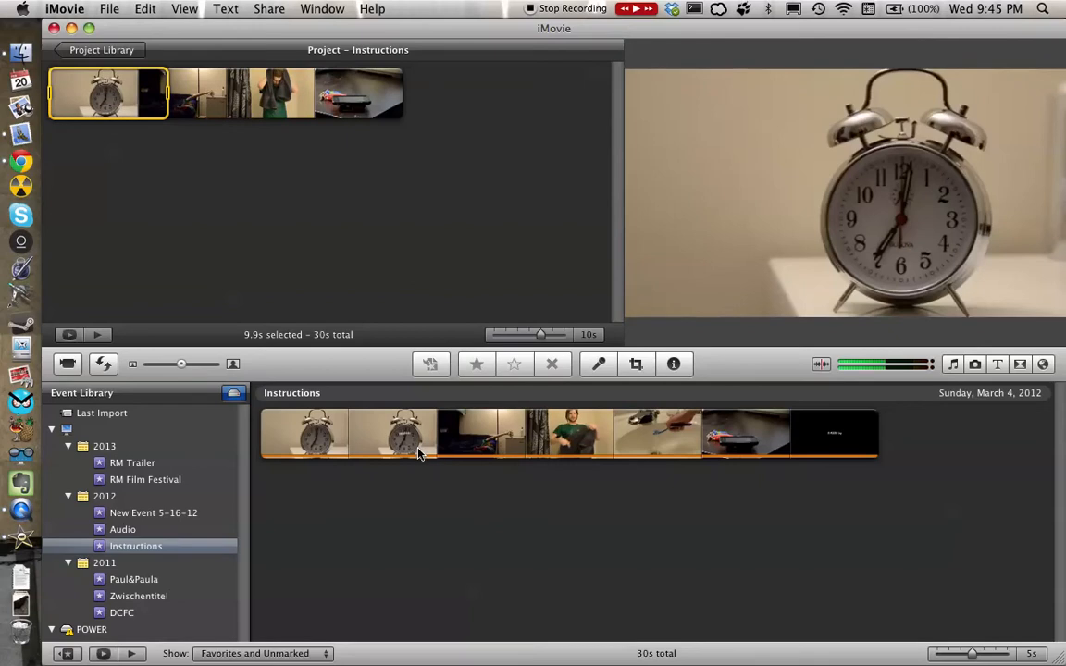
Preview the footage in the Instructions event and select the entire clip.
key(space)
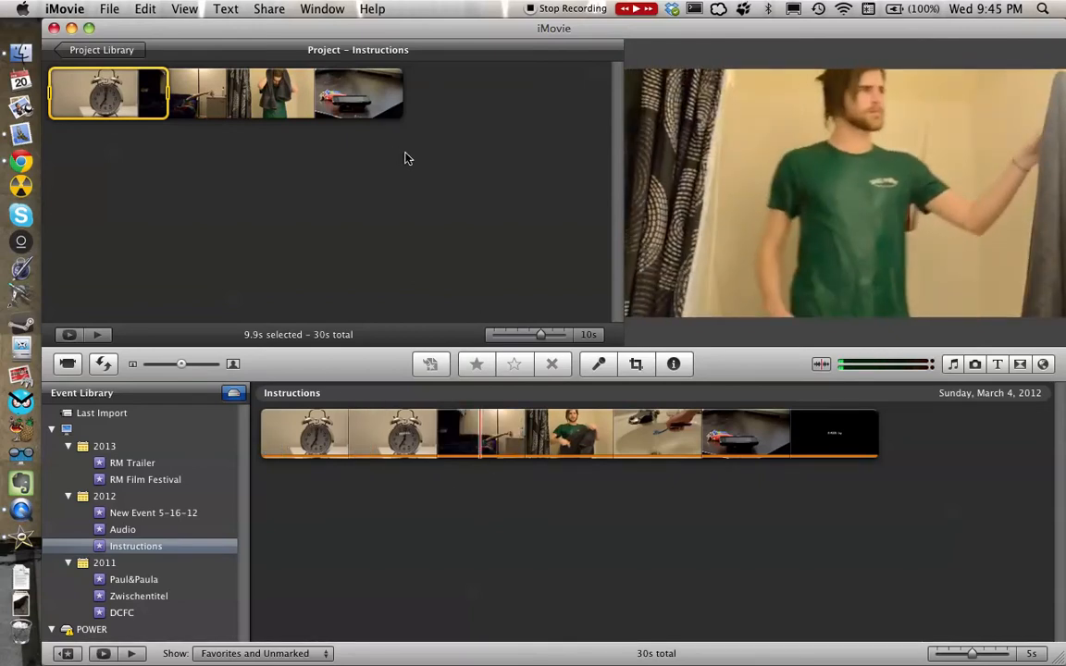
click(419, 440)
key(super+a)
drag(421, 441, 380, 477)
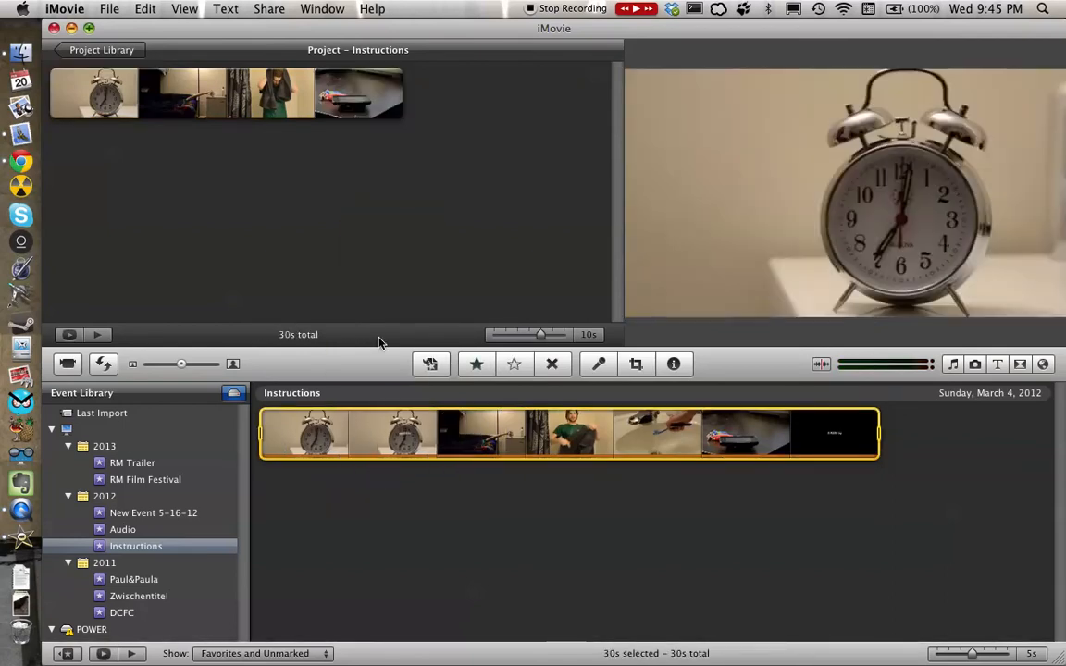
Select the first 9.9 seconds of the project clip and split the clip there.
click(238, 71)
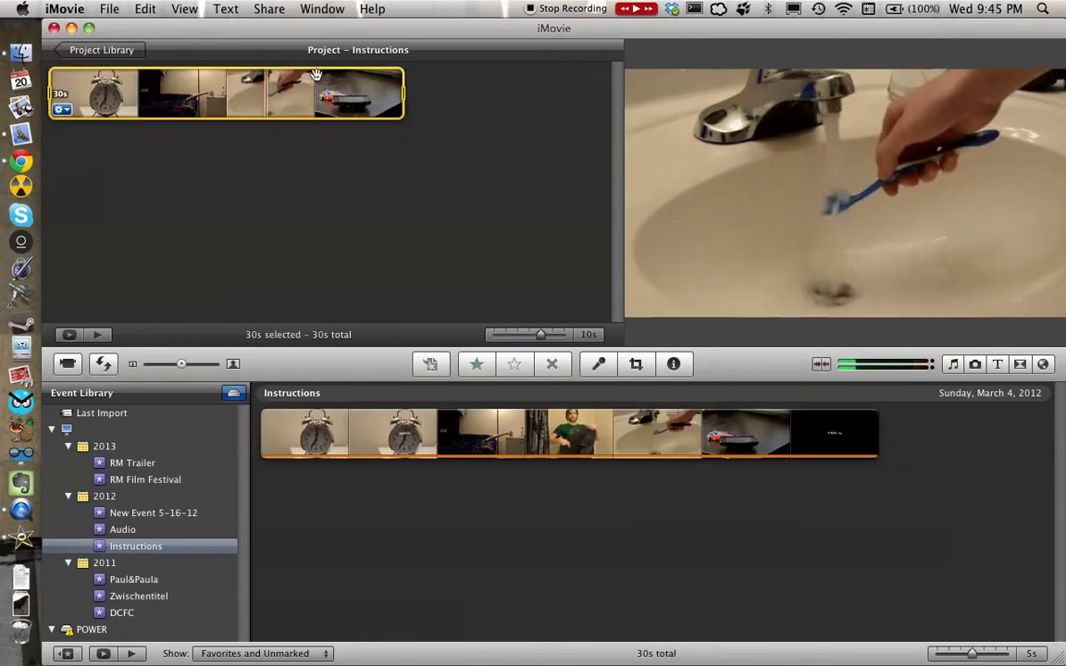
drag(395, 90, 158, 87)
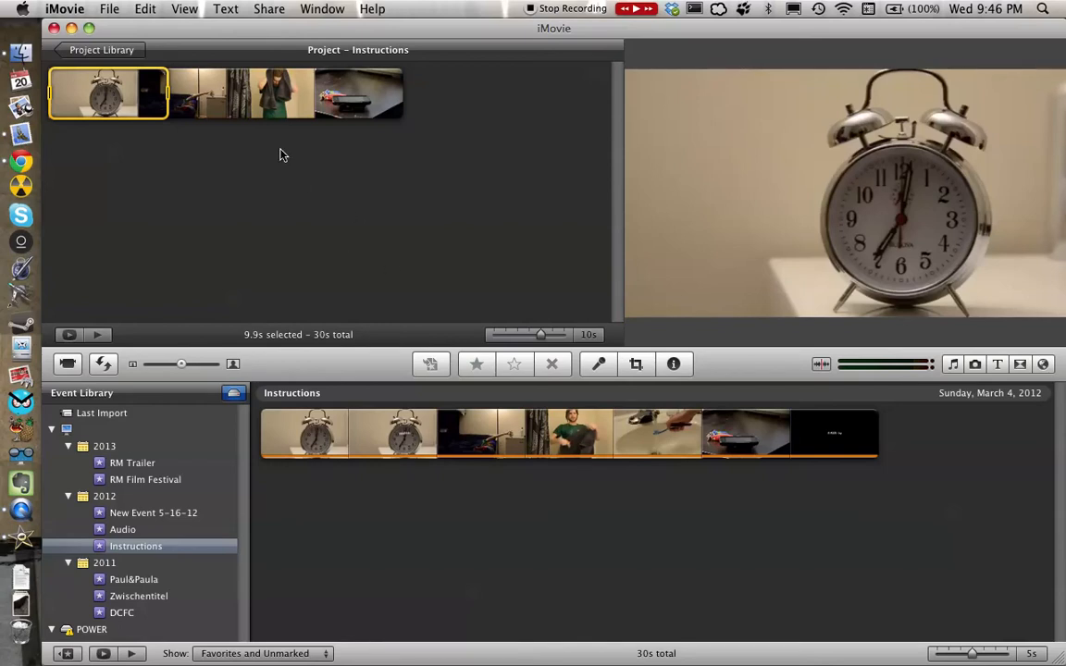
click(184, 8)
mouse_move(153, 8)
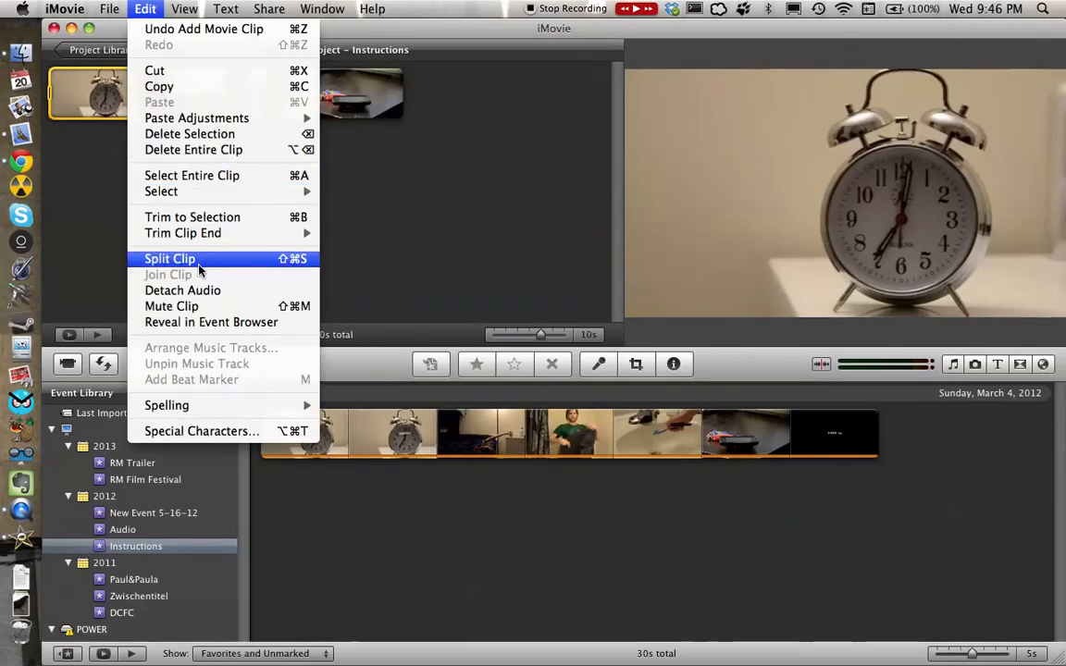
click(259, 260)
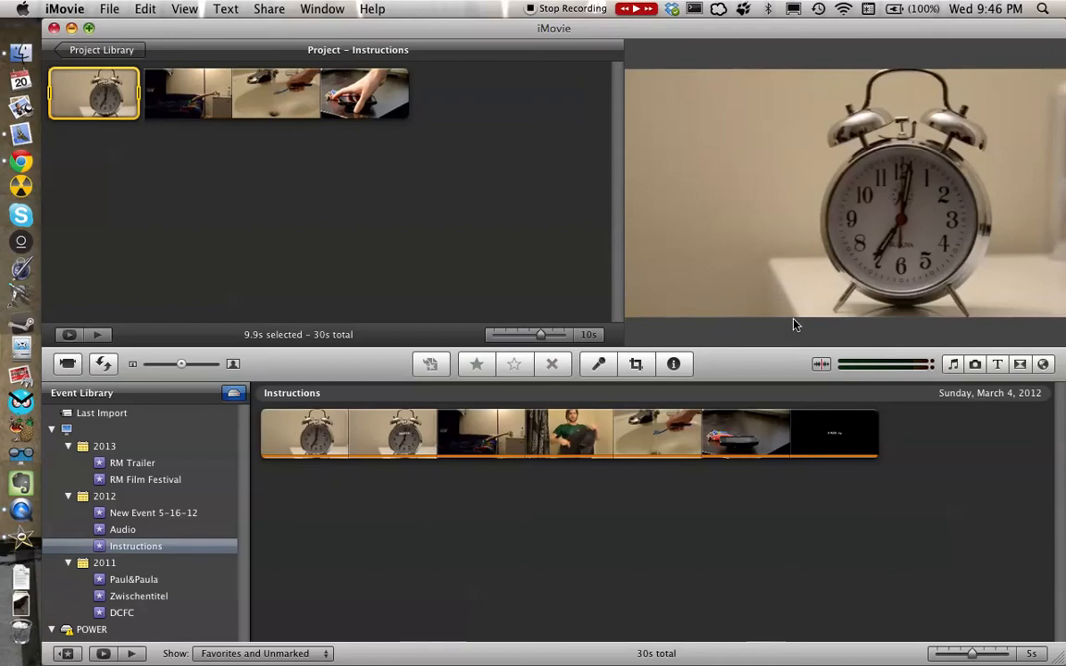
Add a Fade to White transition between the alarm clock clip and the following clip, and play it back.
click(1019, 365)
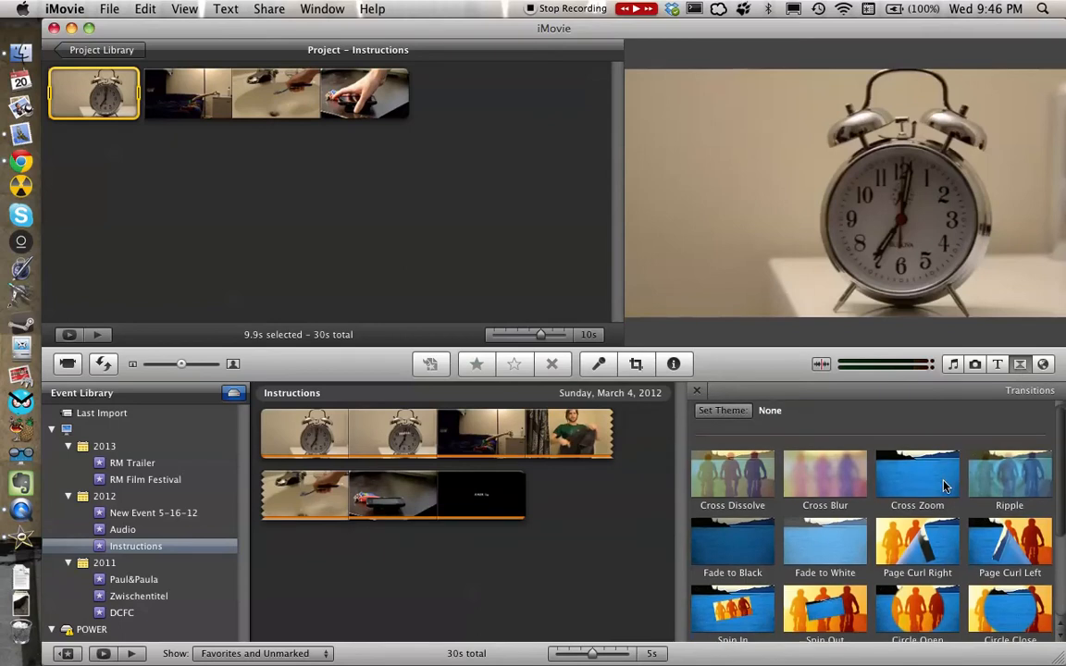
scroll(941, 483, down, 2)
scroll(833, 485, up, 1)
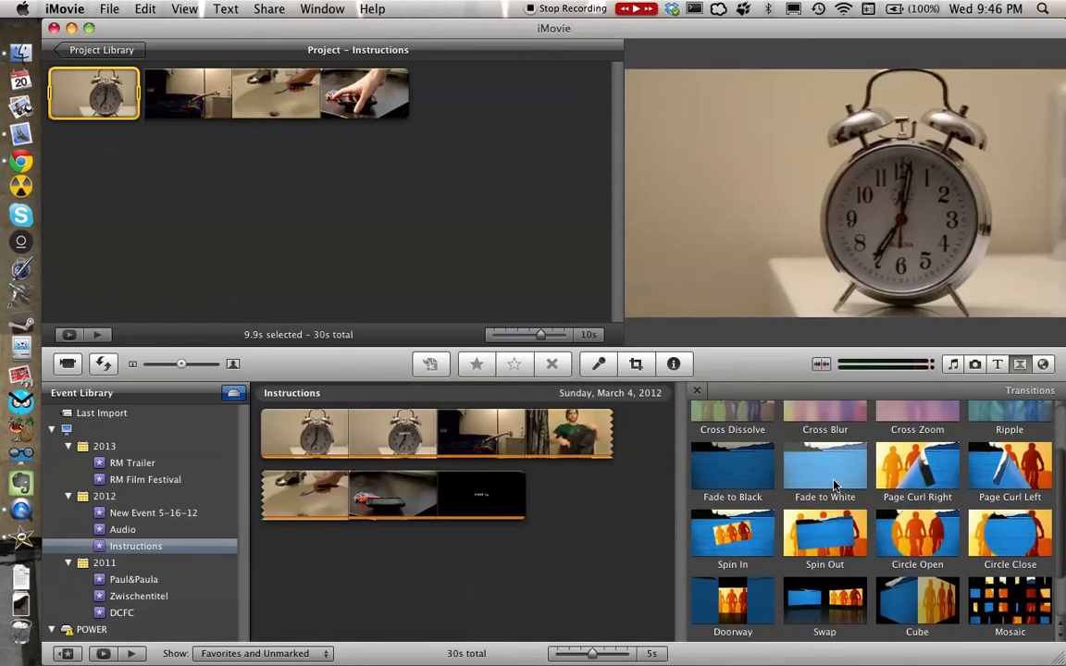
mouse_move(833, 484)
mouse_down()
mouse_move(648, 370)
mouse_move(202, 171)
mouse_move(146, 91)
mouse_up()
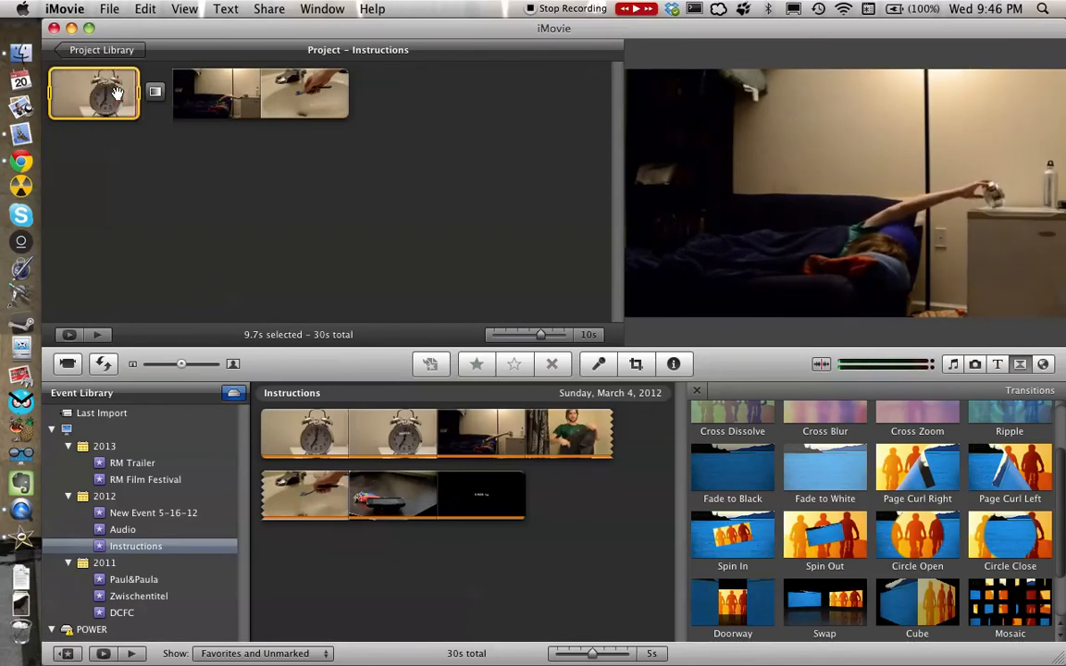
key(space)
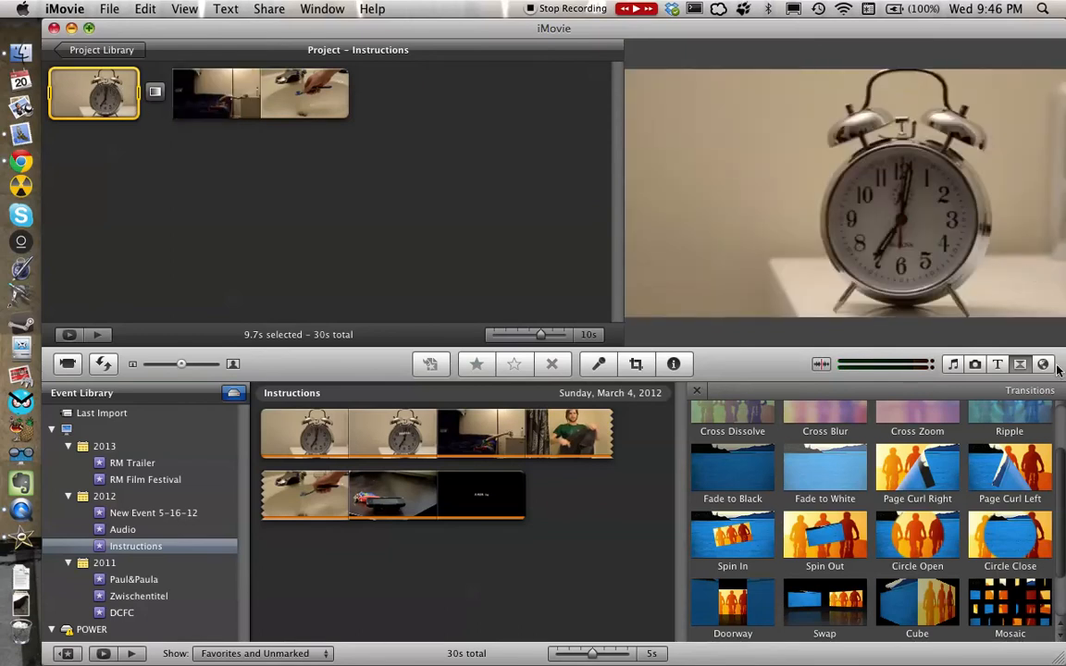
Add a Centered title on a Black background before the first clip of the project.
click(996, 367)
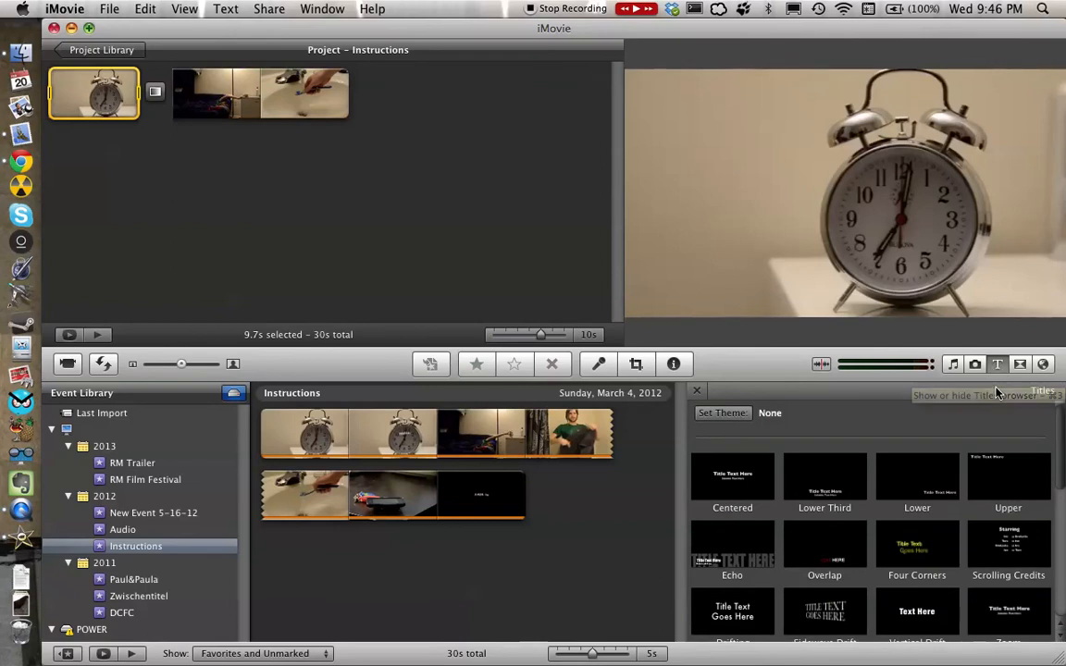
mouse_move(732, 476)
mouse_down()
mouse_move(490, 347)
mouse_move(196, 268)
mouse_move(19, 130)
mouse_move(21, 88)
mouse_move(48, 95)
mouse_up()
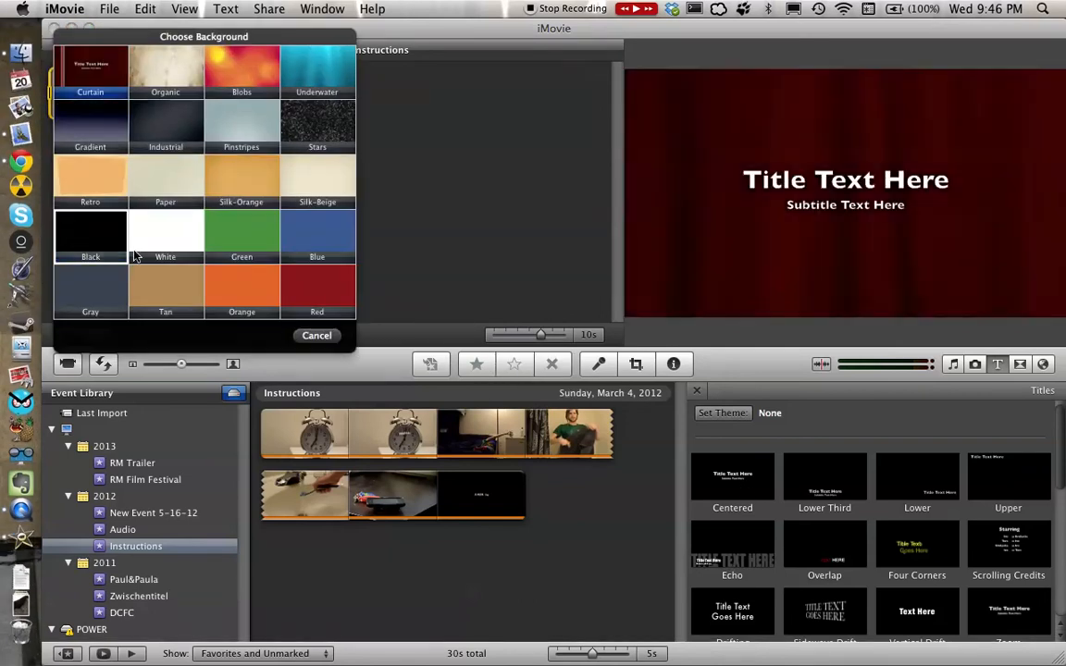
click(101, 229)
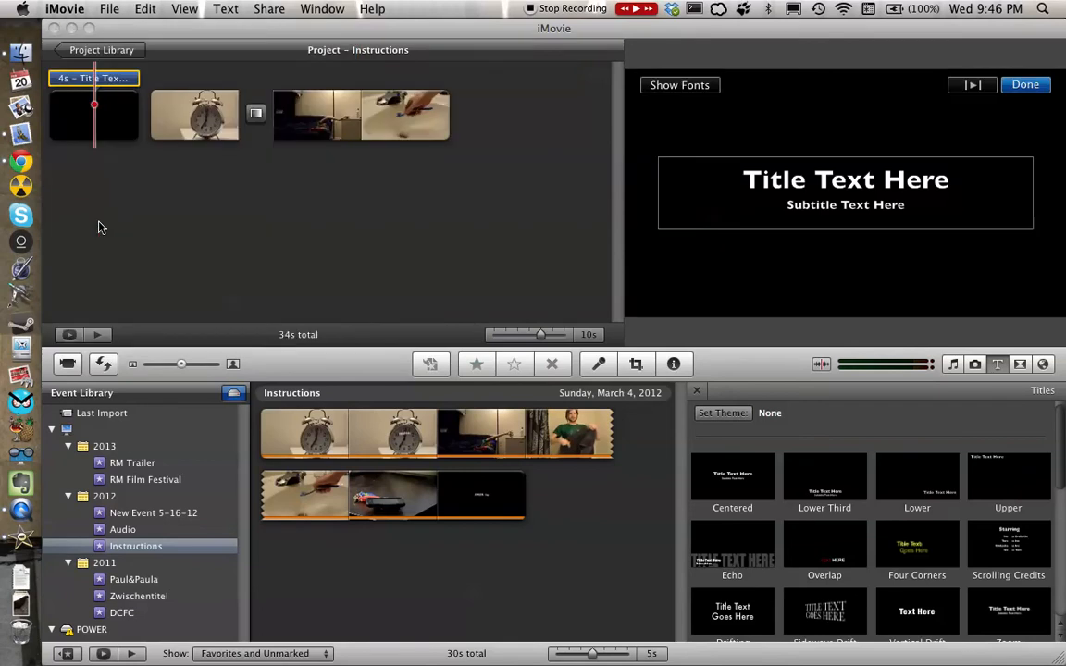
Replace the opening title's placeholder title and subtitle with "A 5x5 by" followed by the author's full name.
click(775, 164)
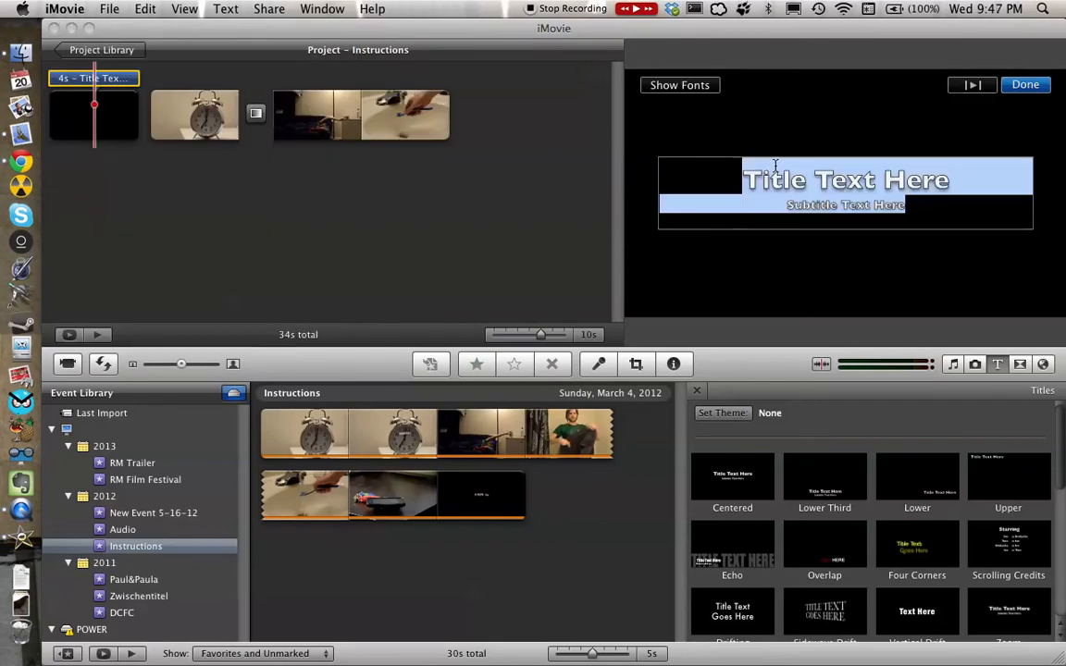
text(A 5)
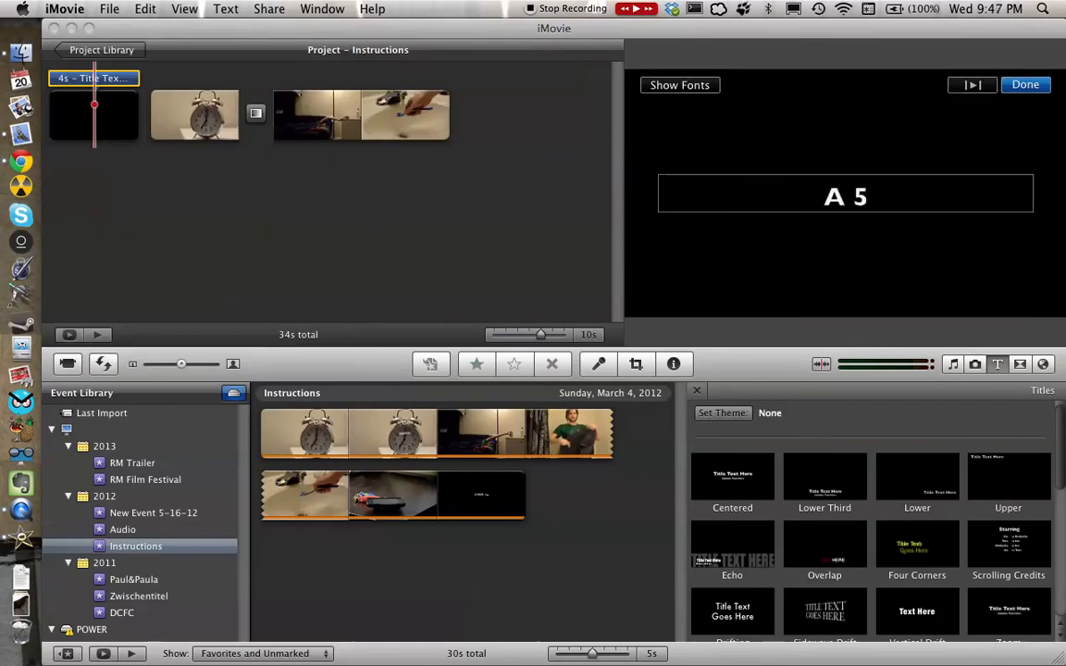
text(x5 by)
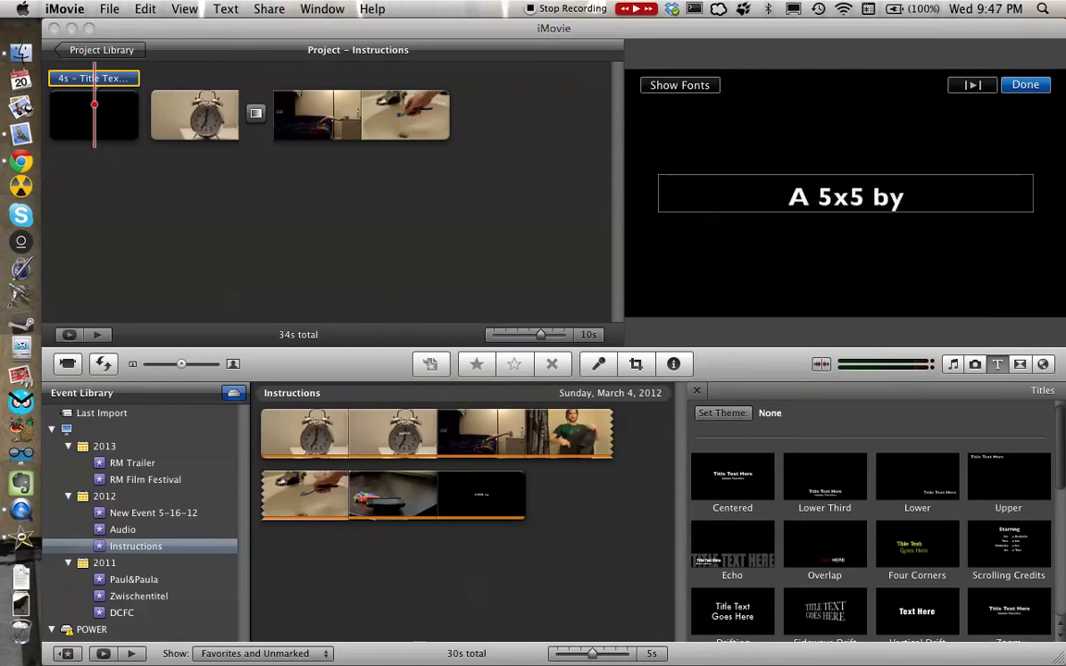
text( Sean McCalla)
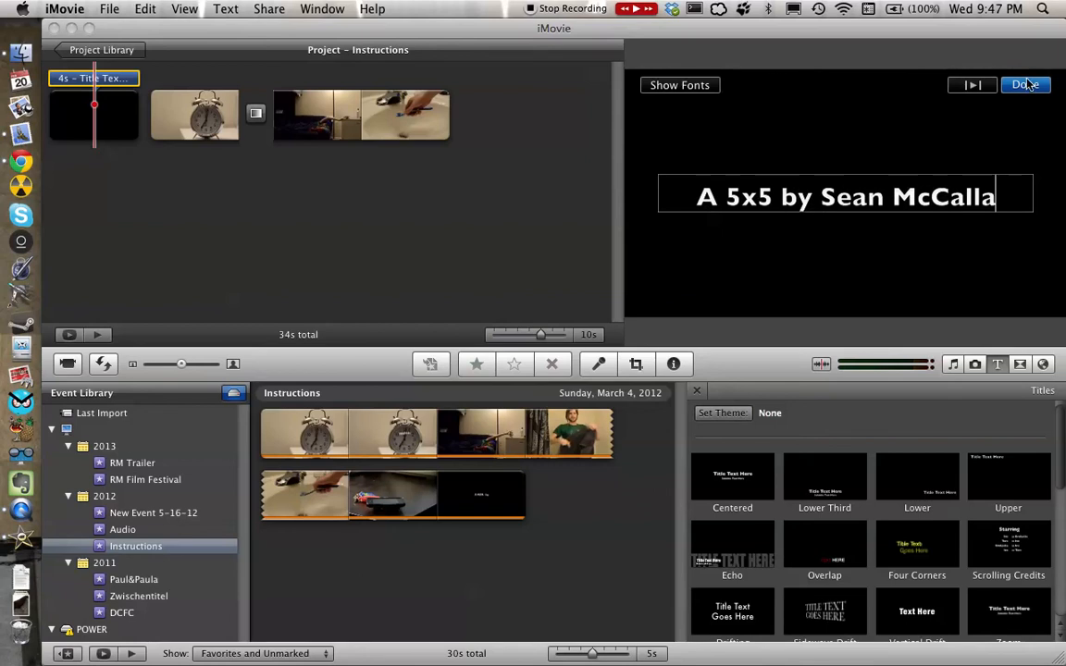
click(1025, 84)
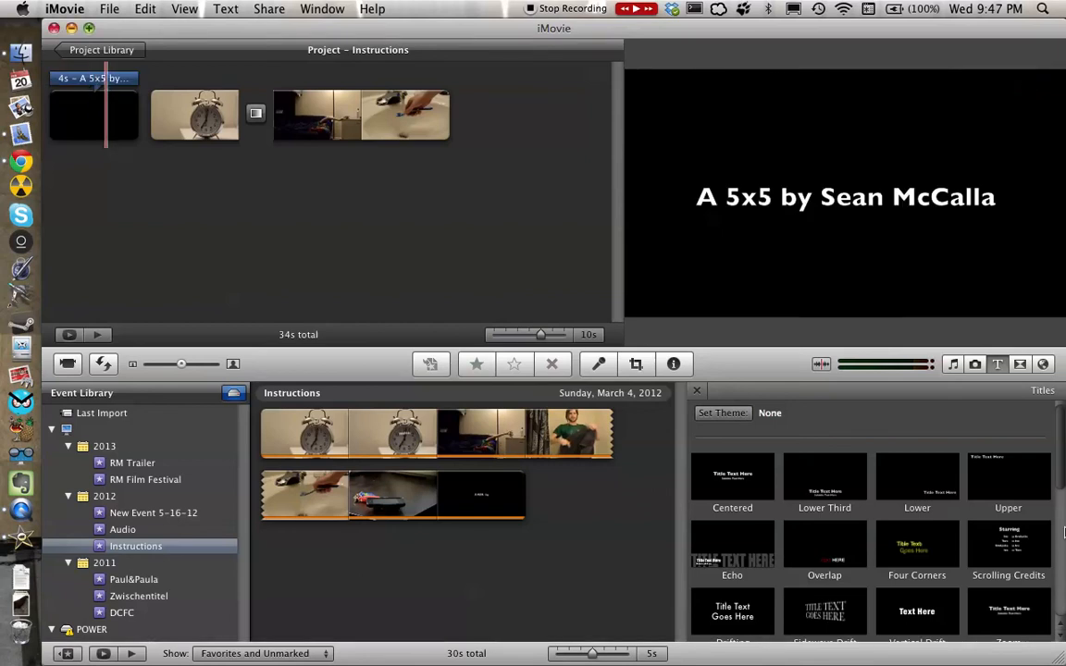
Add a Scrolling Credits title on a Black background at the end of the project, keeping its placeholder text.
mouse_move(1009, 546)
mouse_down()
mouse_move(902, 486)
mouse_move(730, 312)
mouse_move(481, 100)
mouse_move(476, 109)
mouse_up()
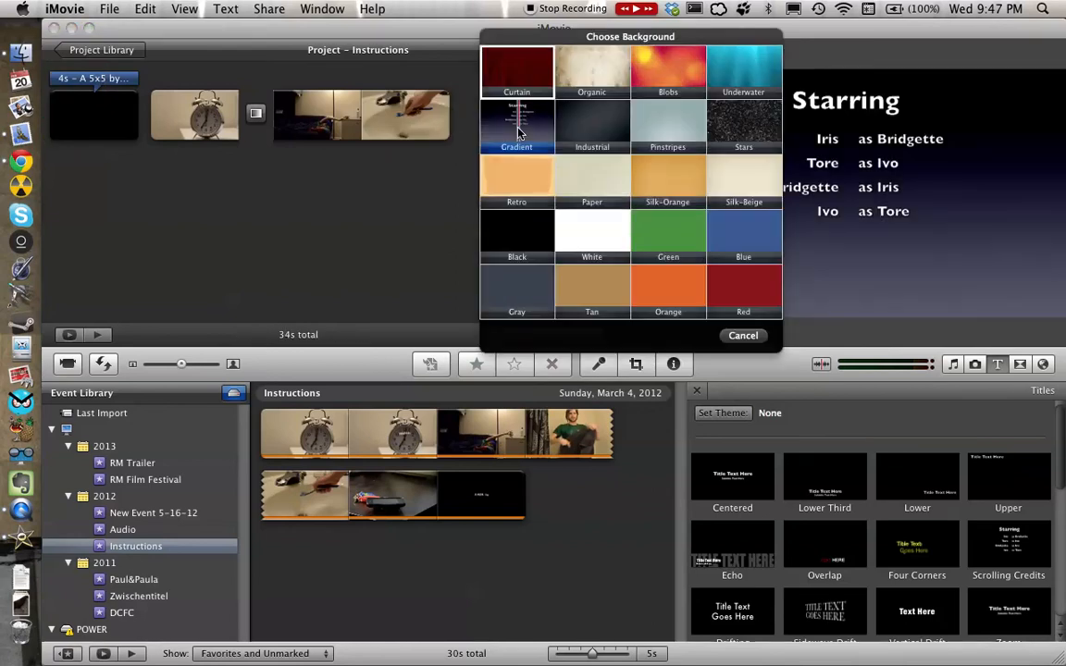
click(518, 233)
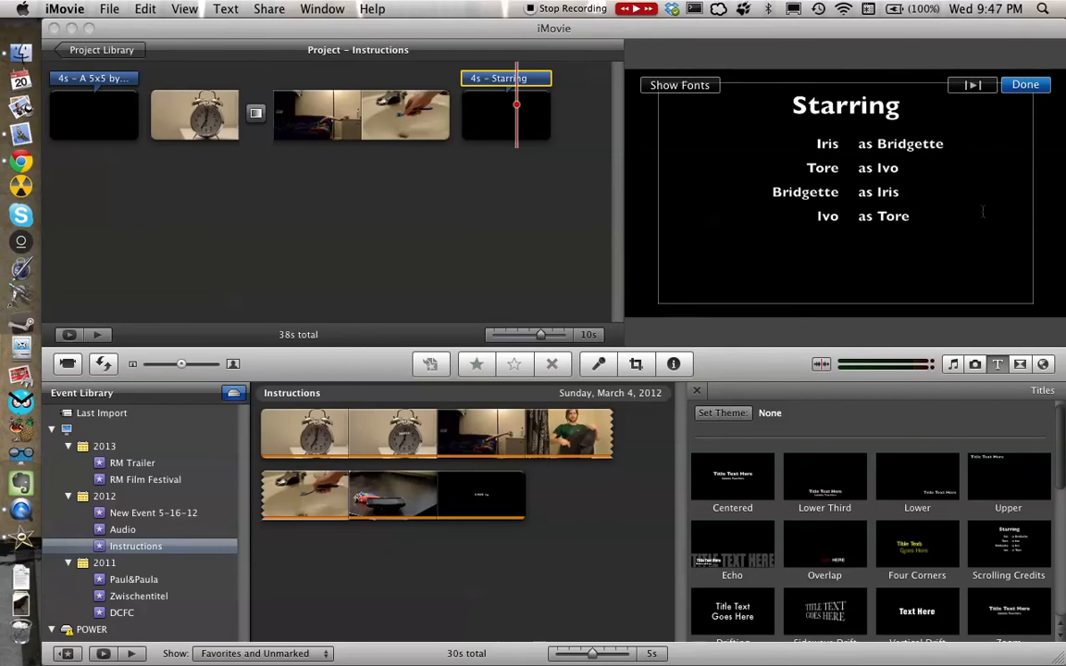
click(1025, 85)
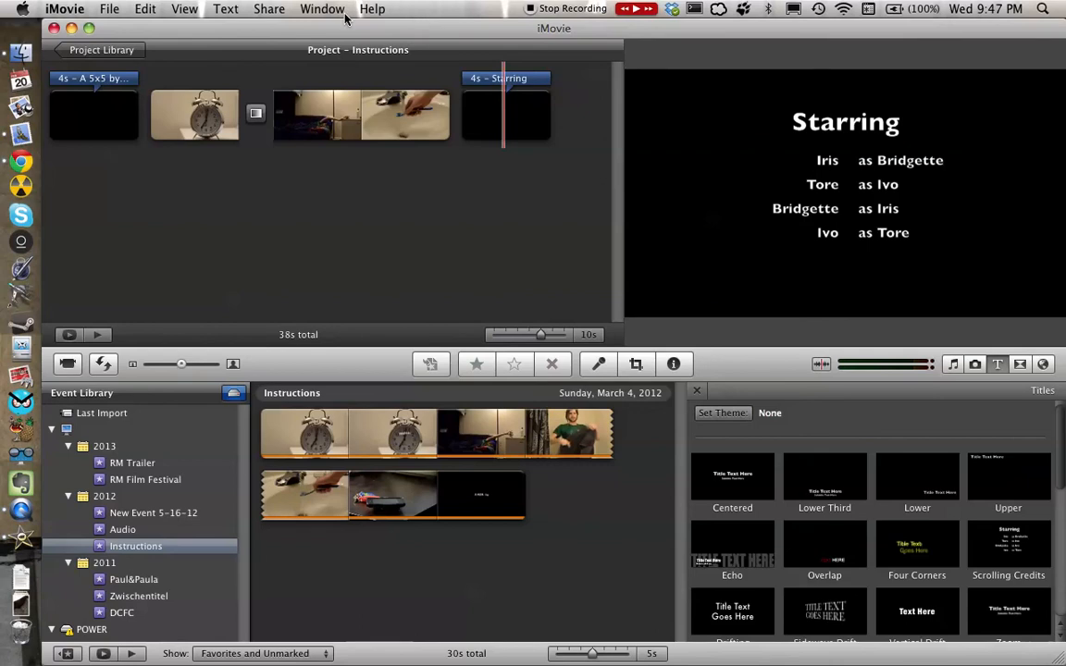
Review the project's sharing options and movie export settings, and close them without exporting.
click(283, 10)
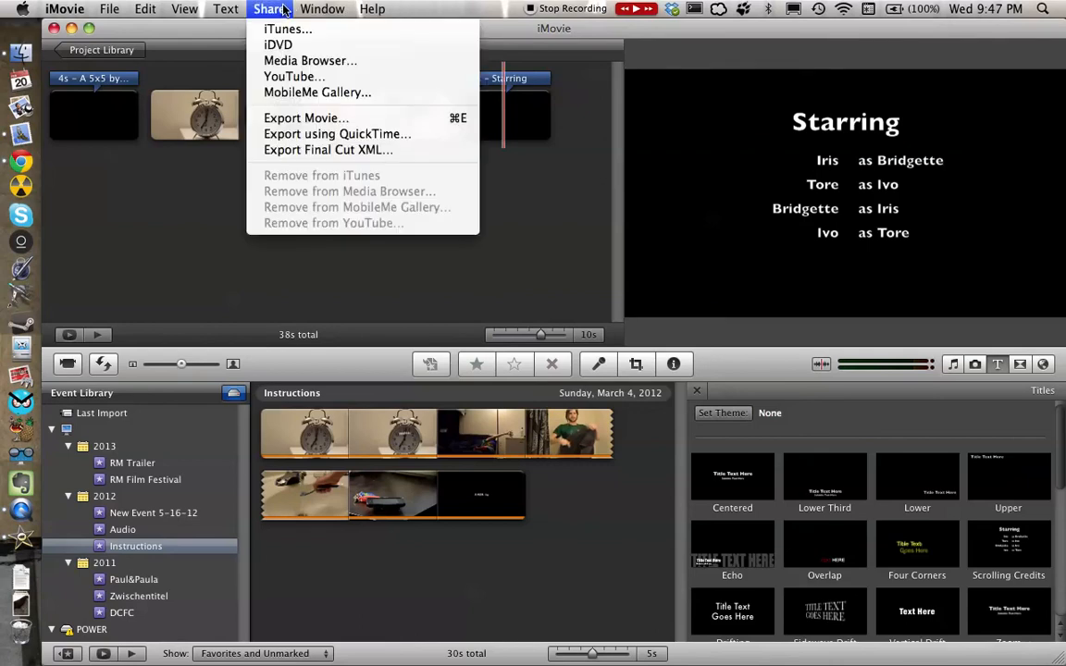
click(286, 77)
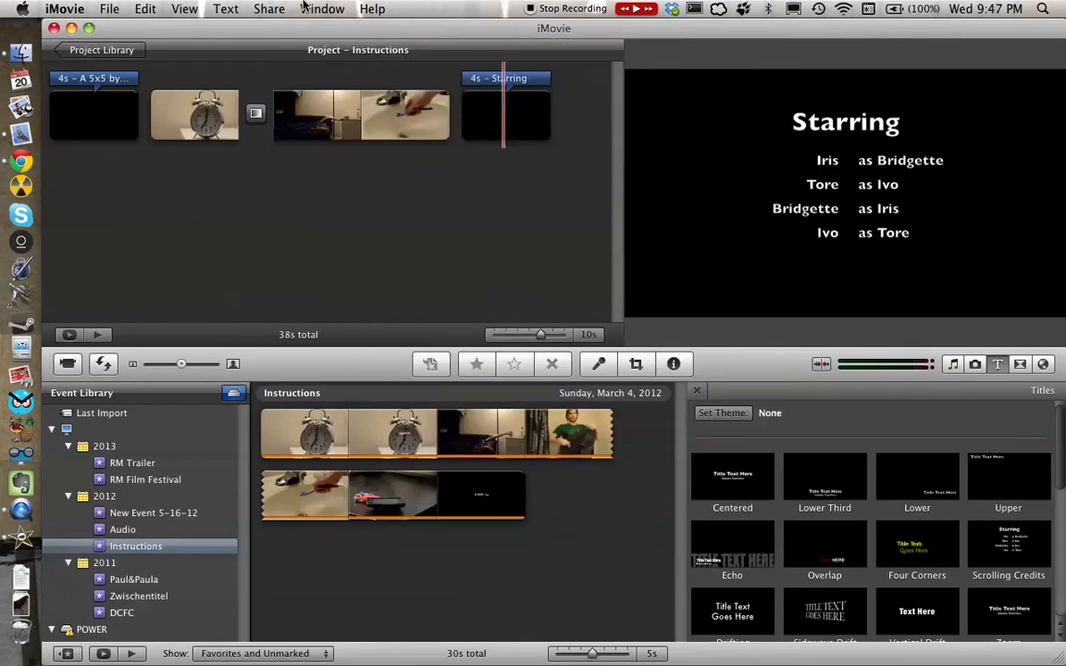
click(275, 9)
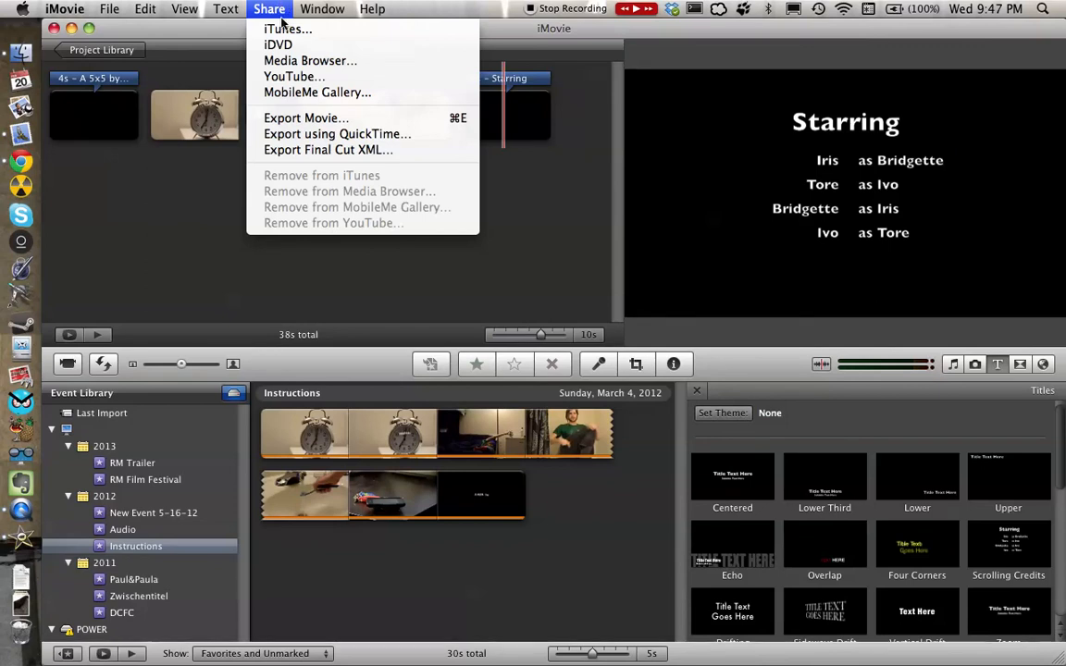
click(275, 119)
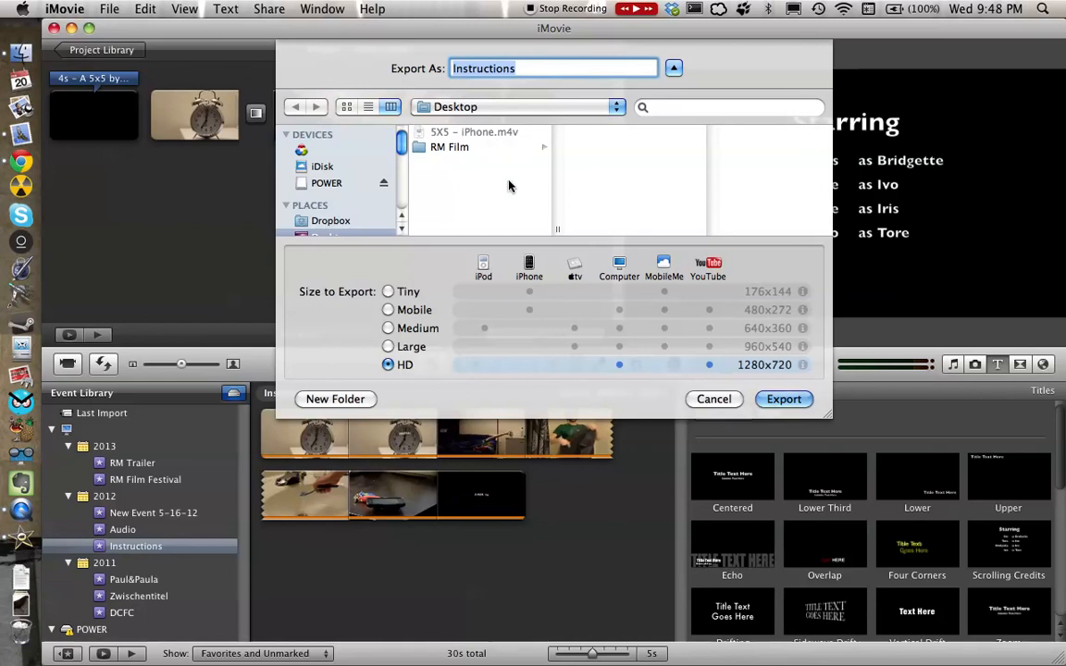
click(713, 399)
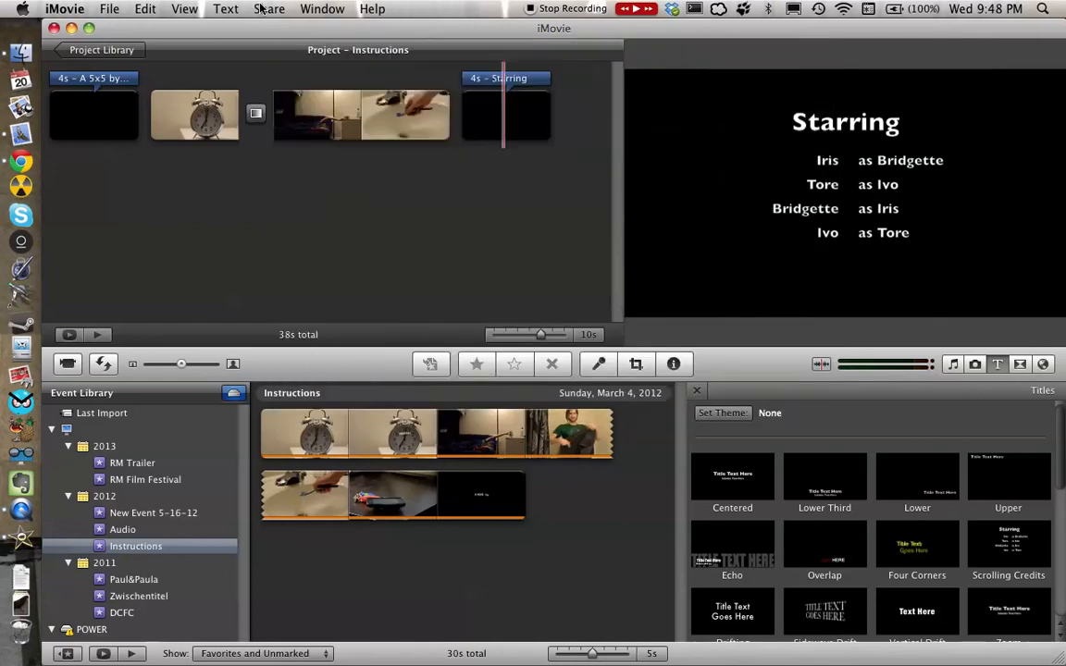